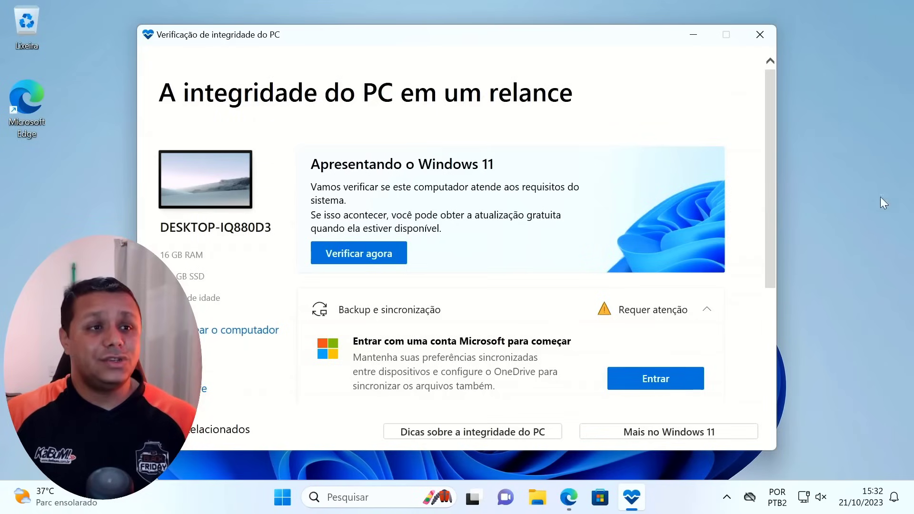
Step: Run the Windows 11 compatibility check on this PC and examine the TPM 2.0 requirement in the results
click(338, 253)
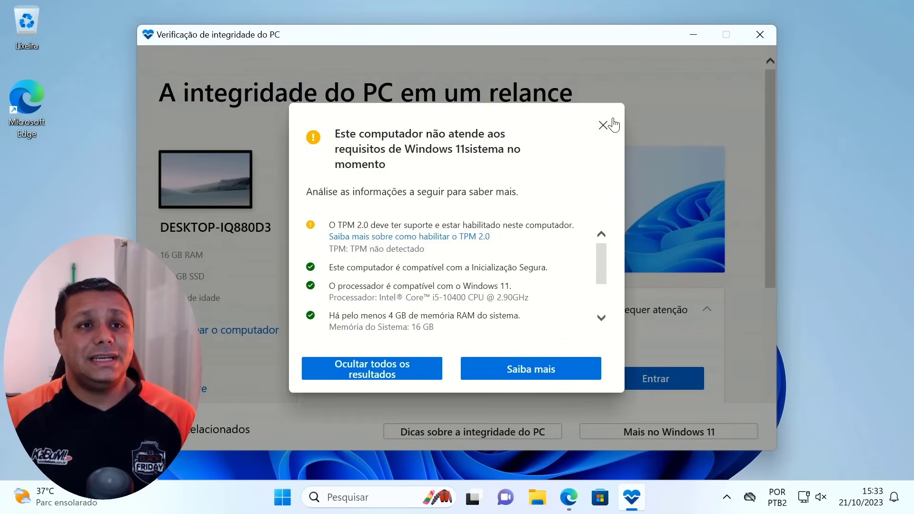
click(603, 126)
scroll(530, 194, down, 5)
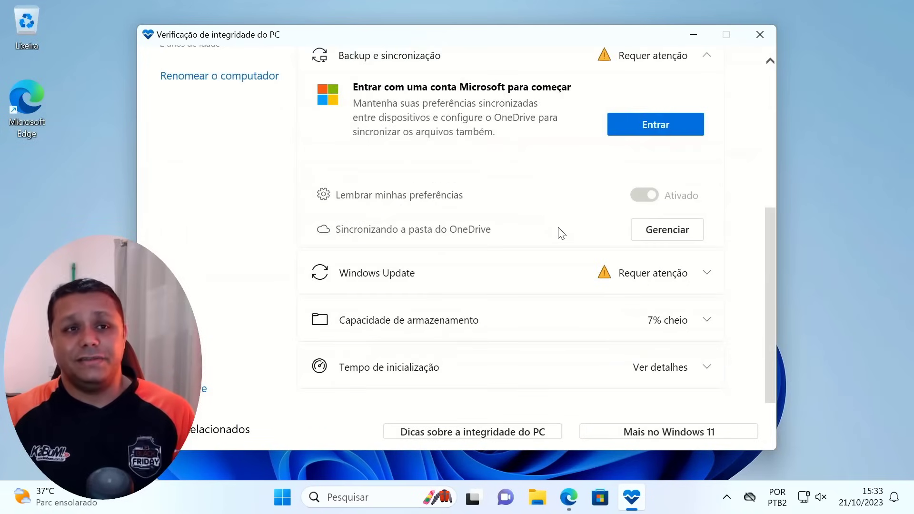
scroll(559, 230, up, 5)
click(393, 253)
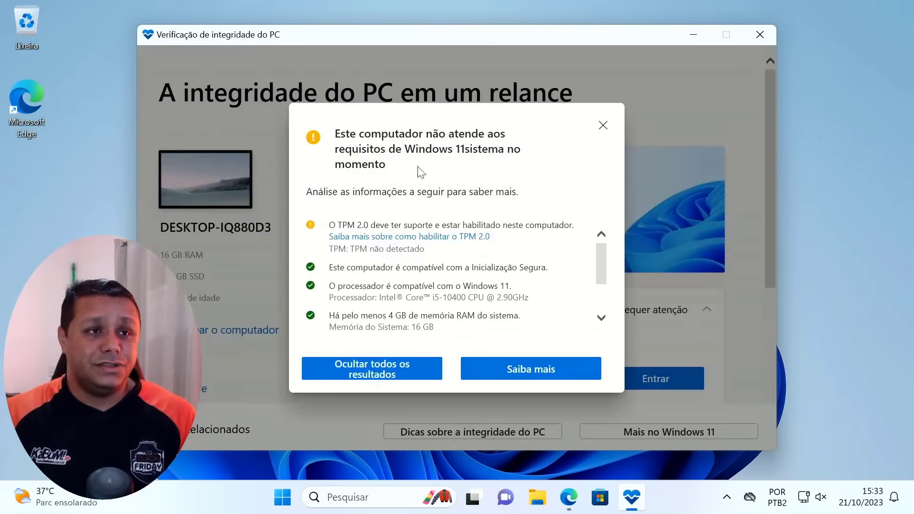
drag(339, 224, 382, 227)
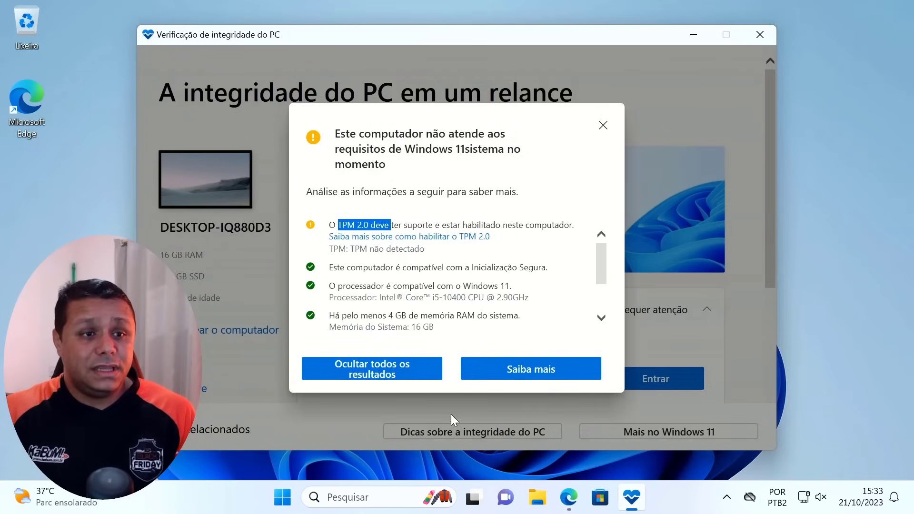
Step: Open Command Prompt as administrator and move its window clear of the webcam area
click(391, 497)
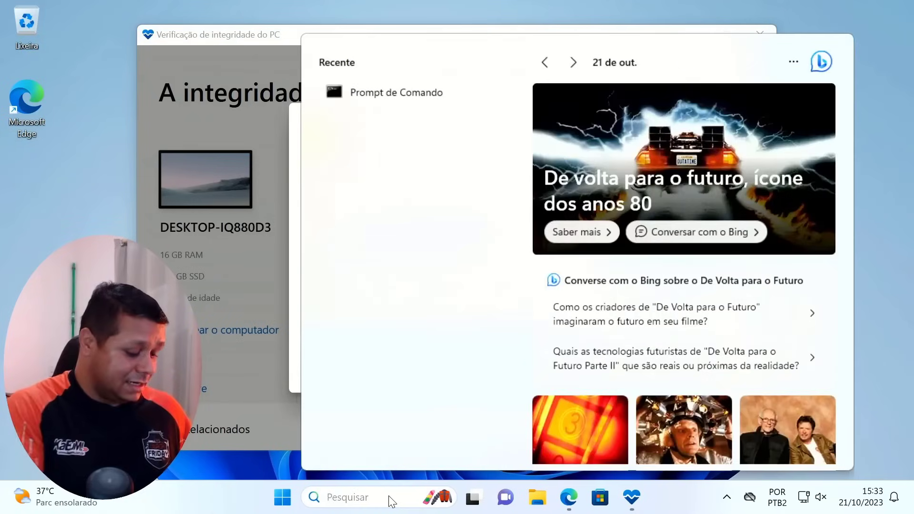
text(md)
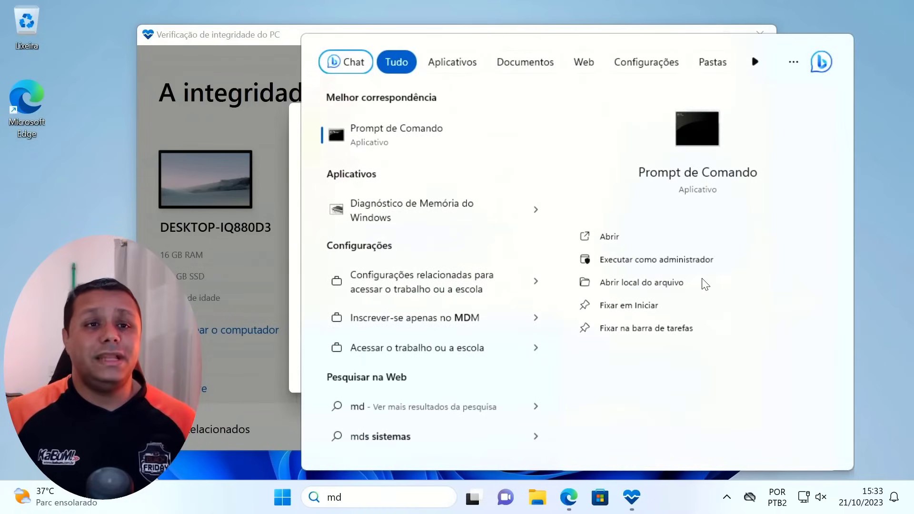
click(705, 261)
click(432, 365)
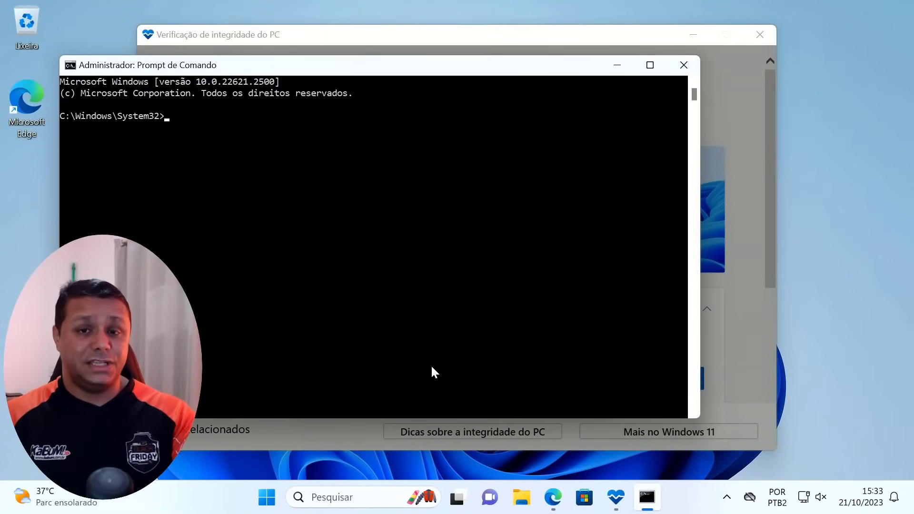
drag(422, 71, 561, 52)
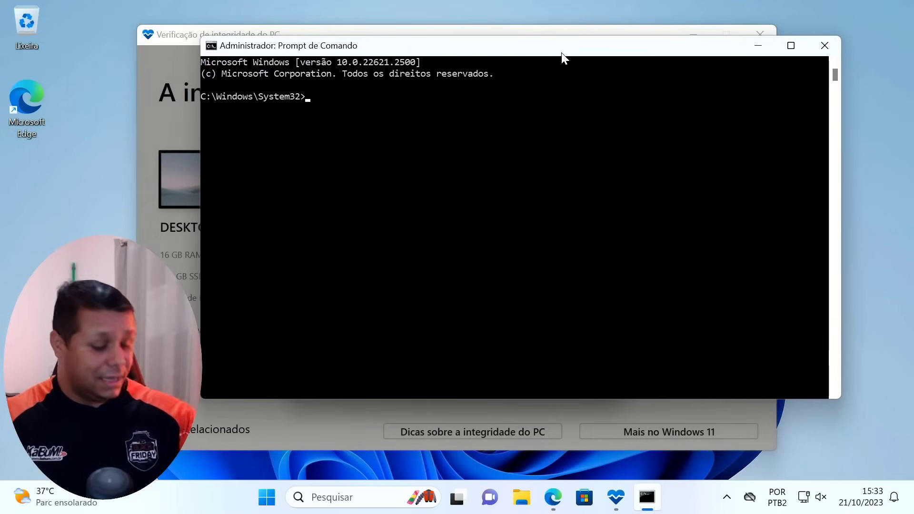
Step: Switch to the D: drive in Command Prompt and run "setup /product server"
text(d:)
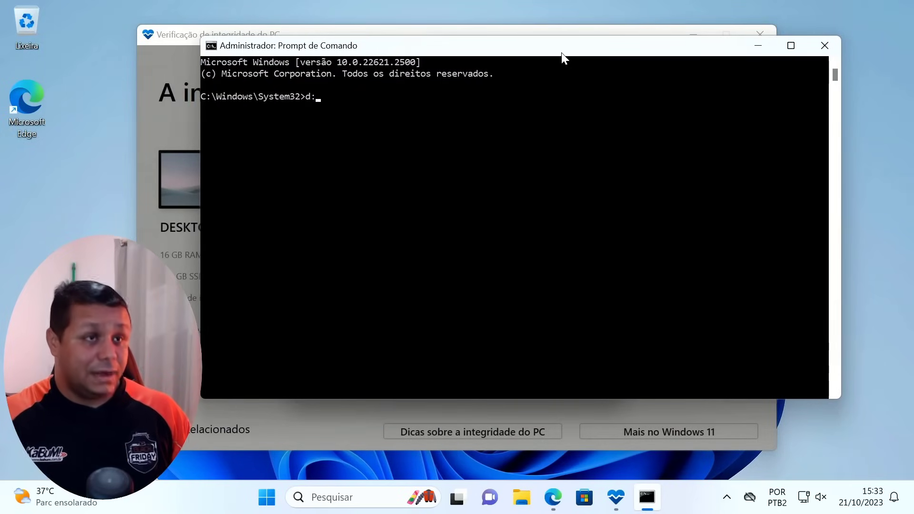
key(Return)
text(setup)
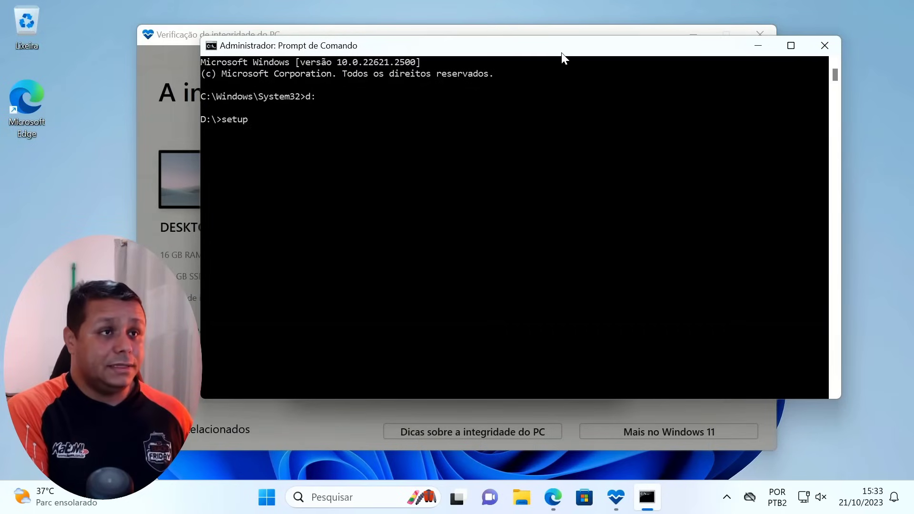
text( /)
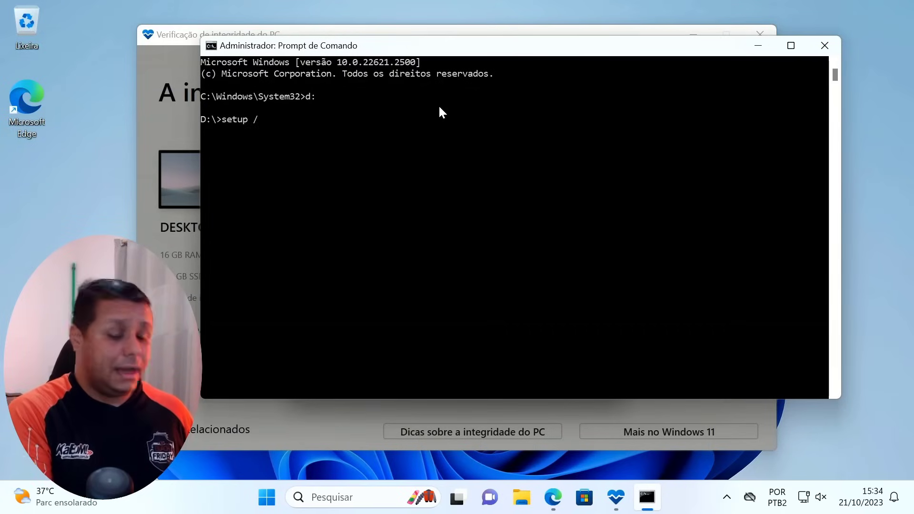
text(product)
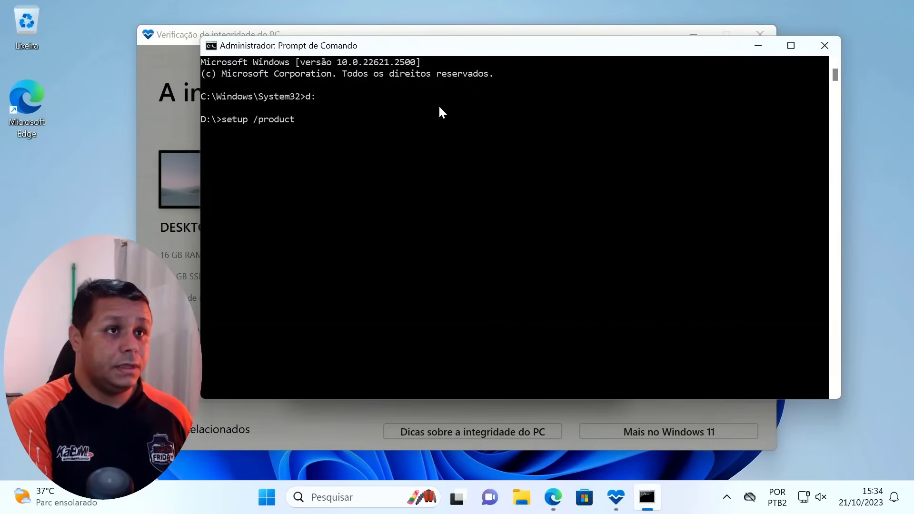
text( server)
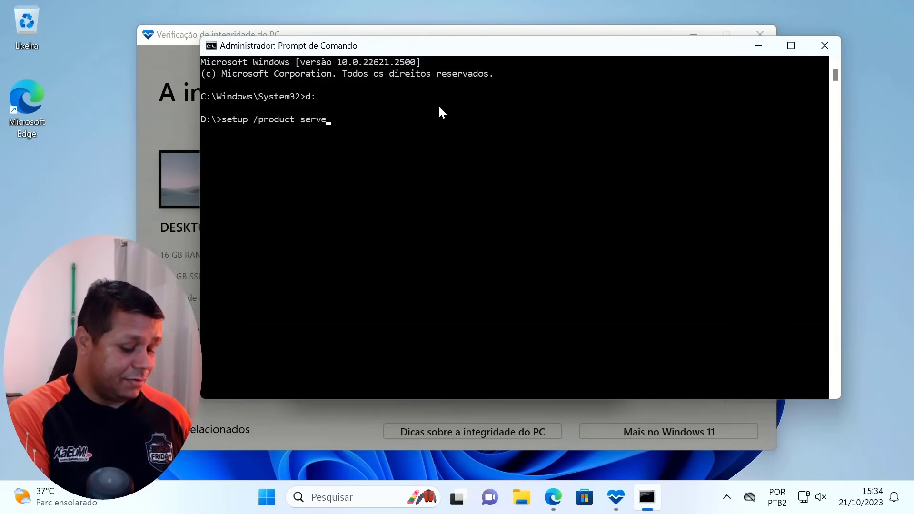
key(Return)
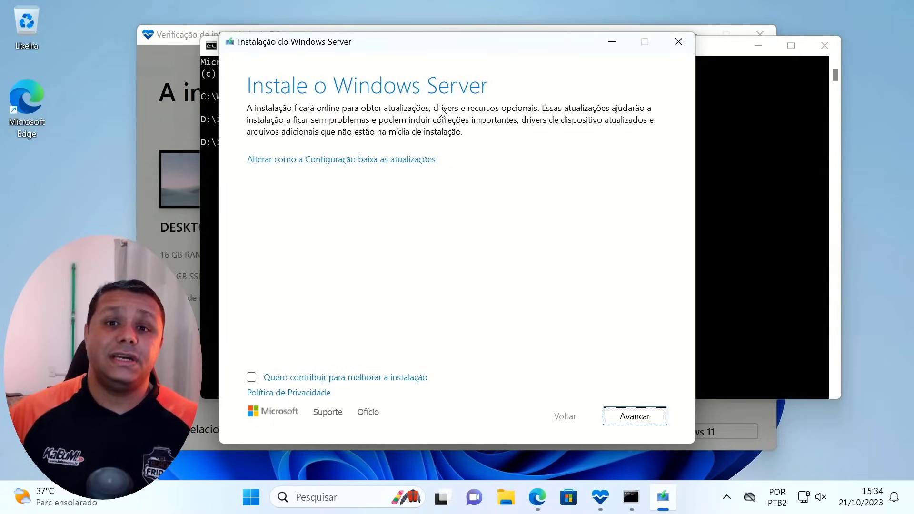
Step: Advance the installer past its introductory page, then dismiss the compatibility results and minimize the PC integrity check window
click(644, 419)
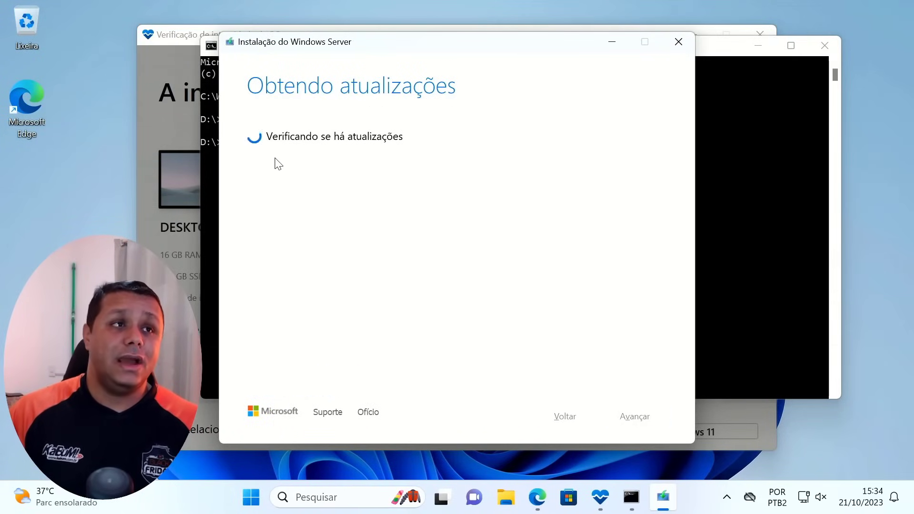
click(178, 38)
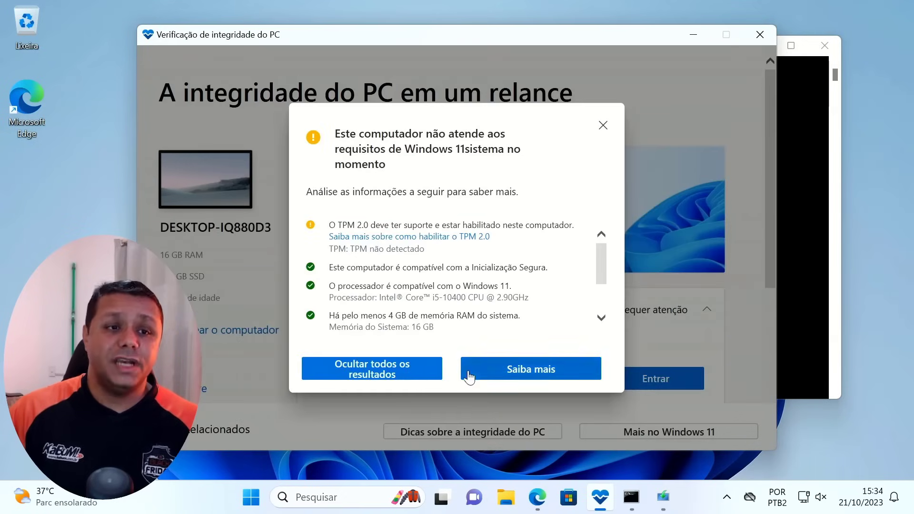
click(603, 126)
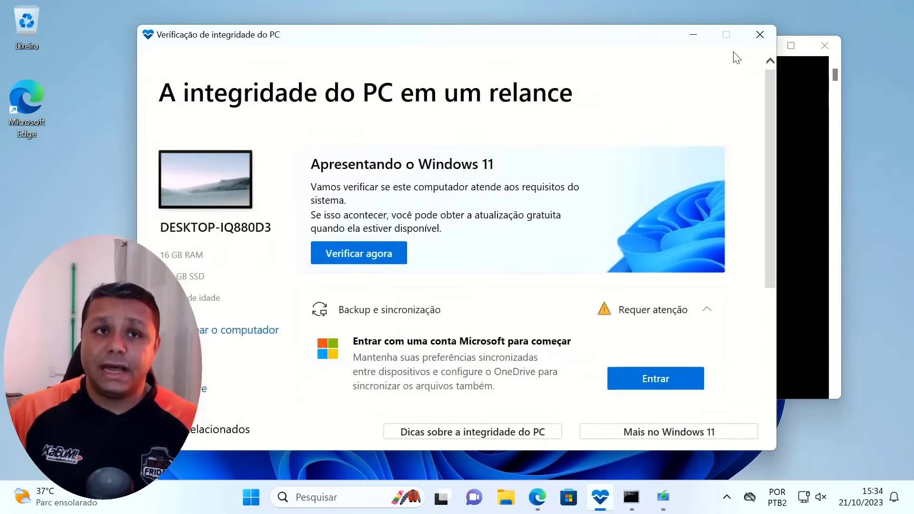
click(699, 39)
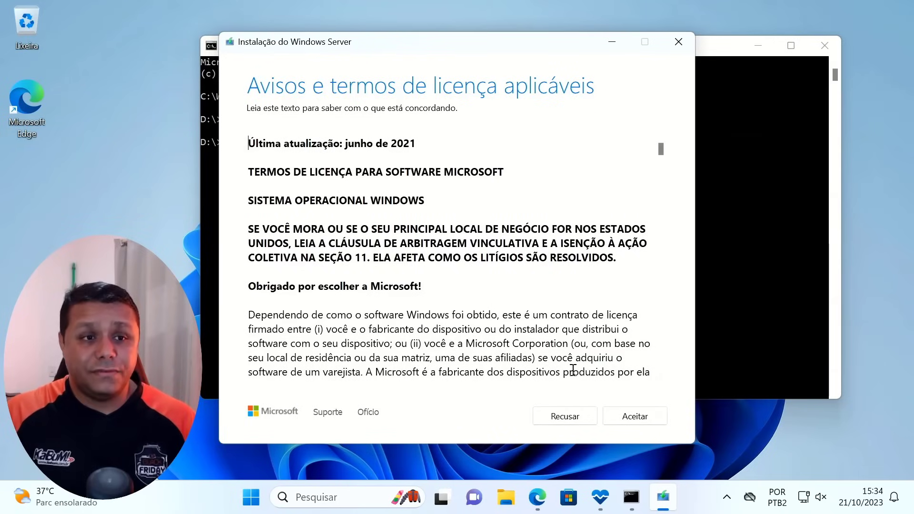
Step: Switch to Edge and read the Neowin article about the TPM bypass command, especially the section on Windows 11 build 25977
click(537, 497)
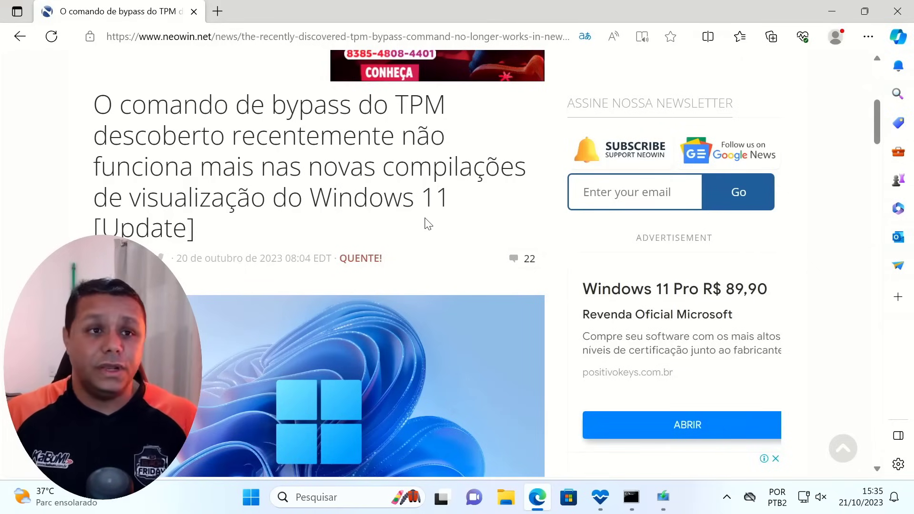
scroll(425, 219, down, 4)
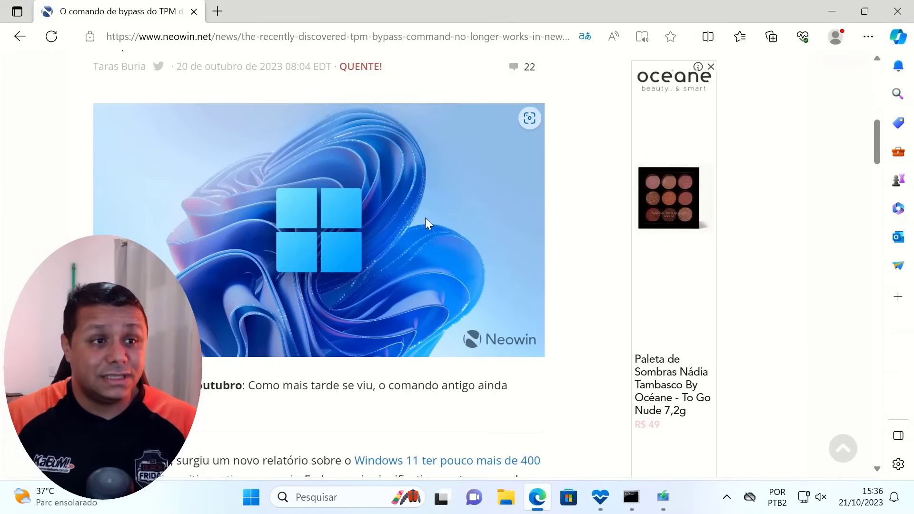
scroll(425, 218, down, 3)
scroll(413, 232, up, 1)
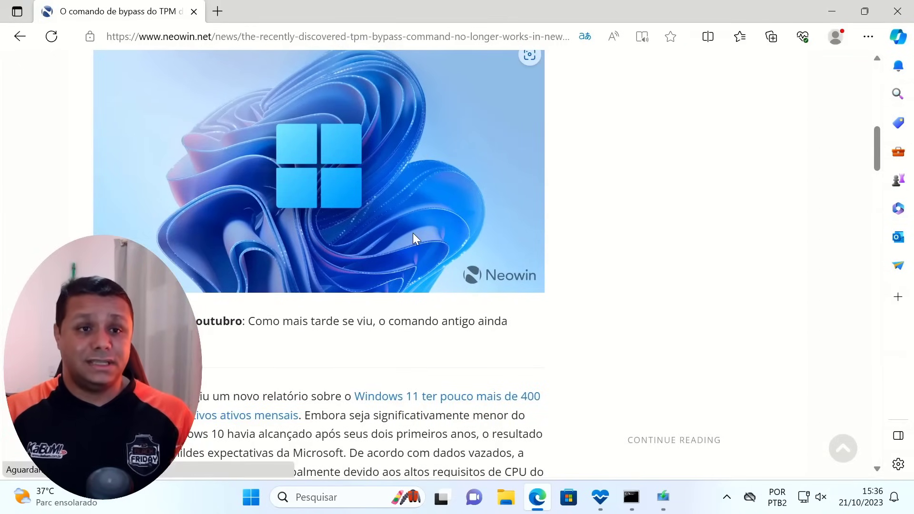
scroll(412, 233, down, 5)
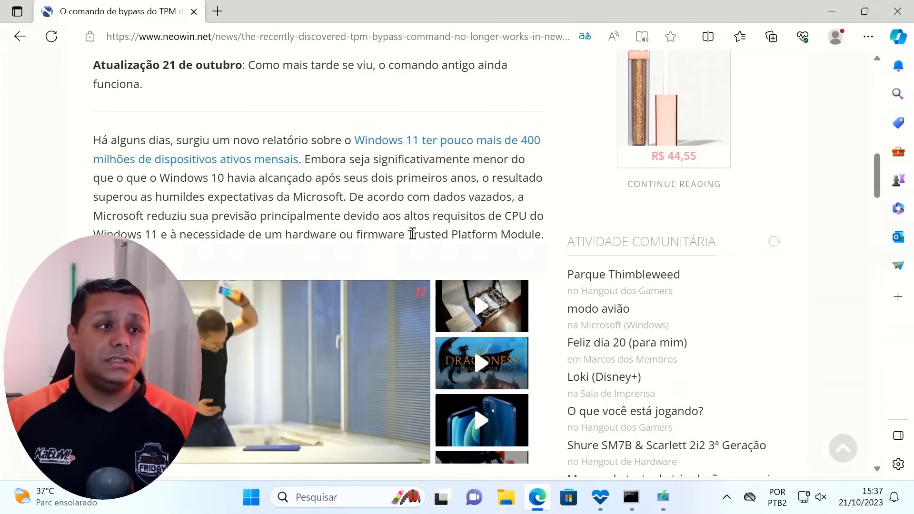
scroll(413, 232, down, 7)
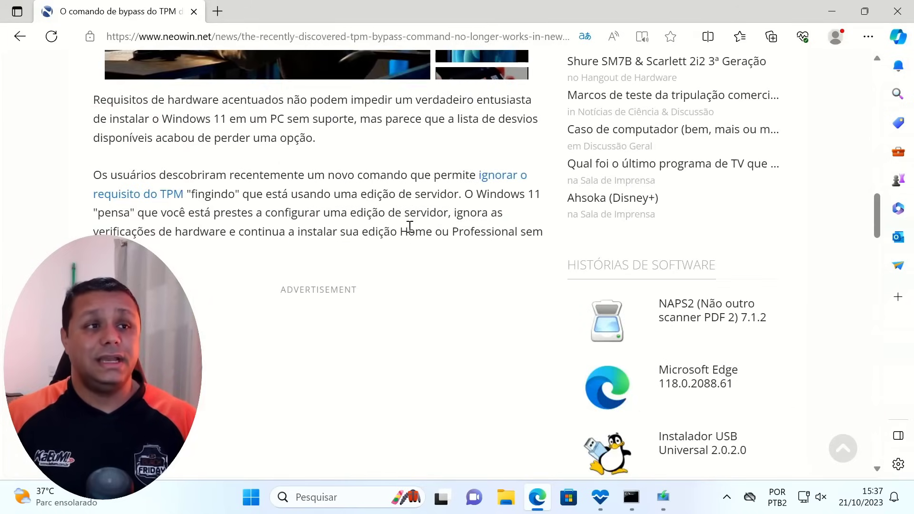
scroll(417, 227, down, 9)
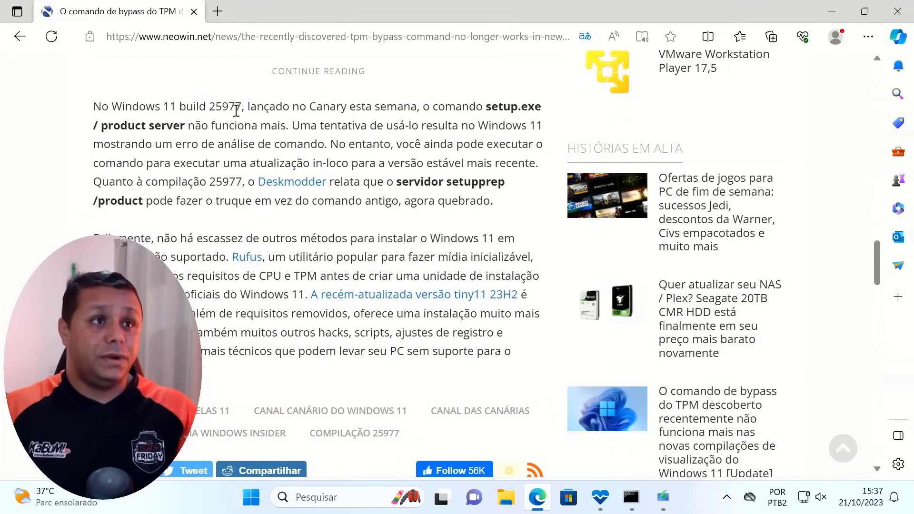
drag(256, 108, 395, 108)
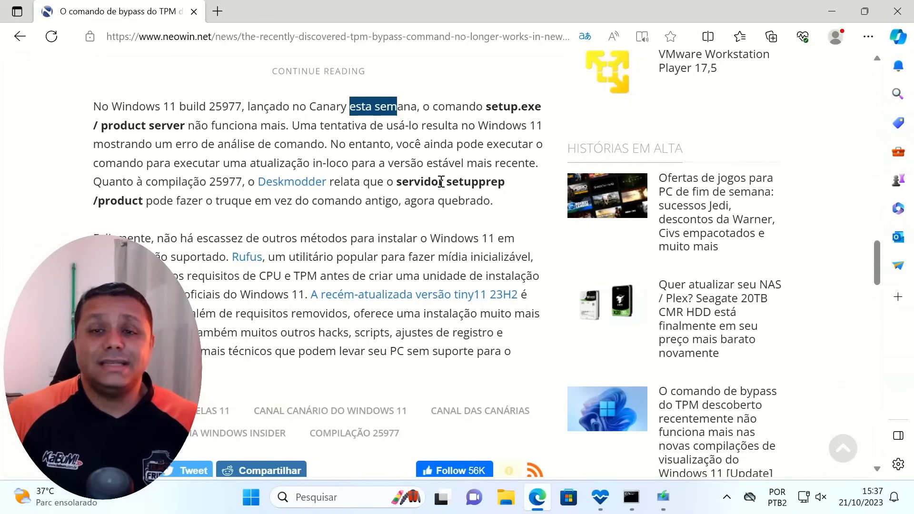
scroll(429, 178, down, 3)
scroll(430, 179, up, 20)
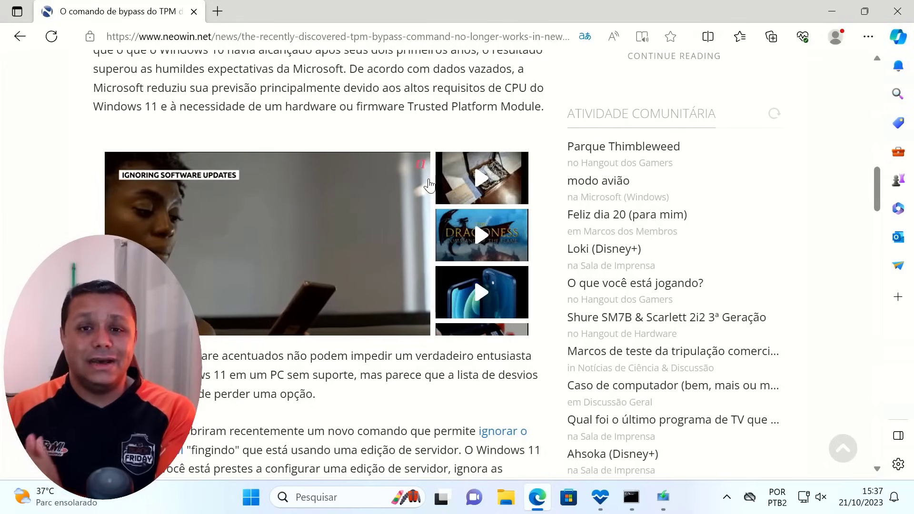
scroll(458, 177, up, 15)
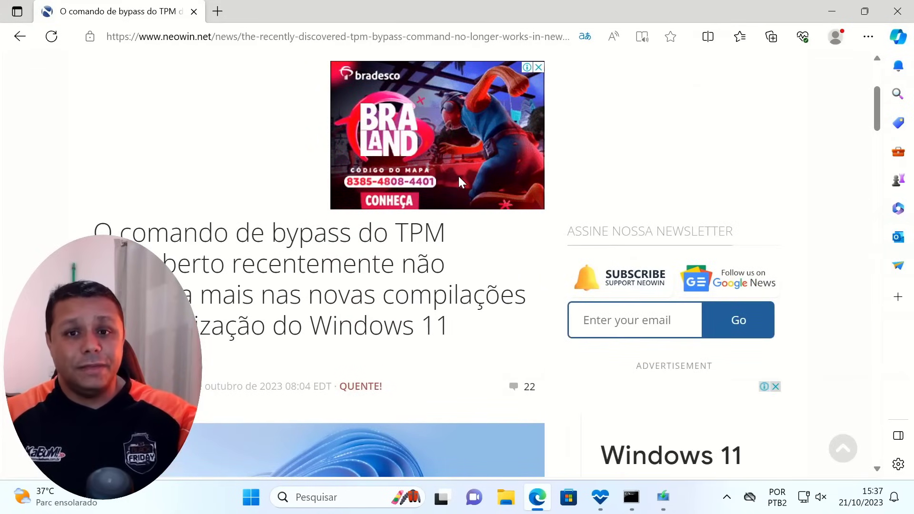
Step: Run winver to check the installed Windows version and build against the current date, then close the version window
right_click(251, 497)
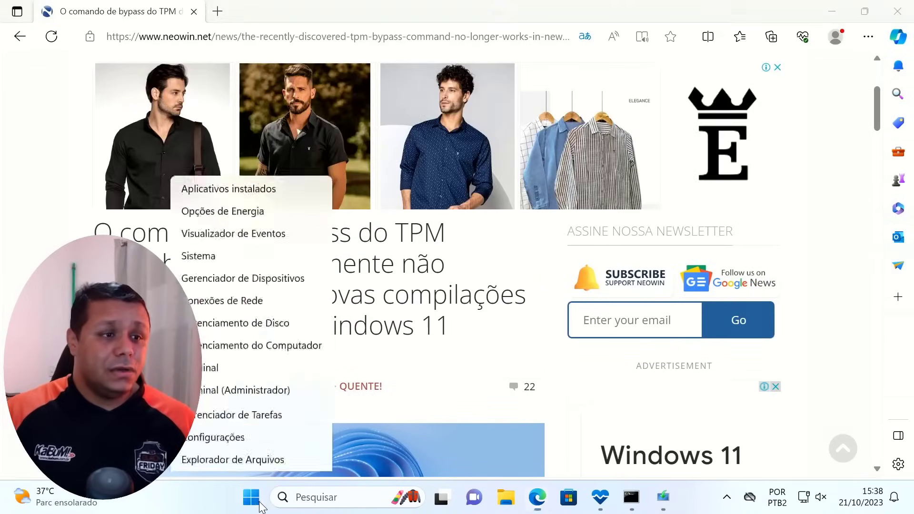
click(258, 415)
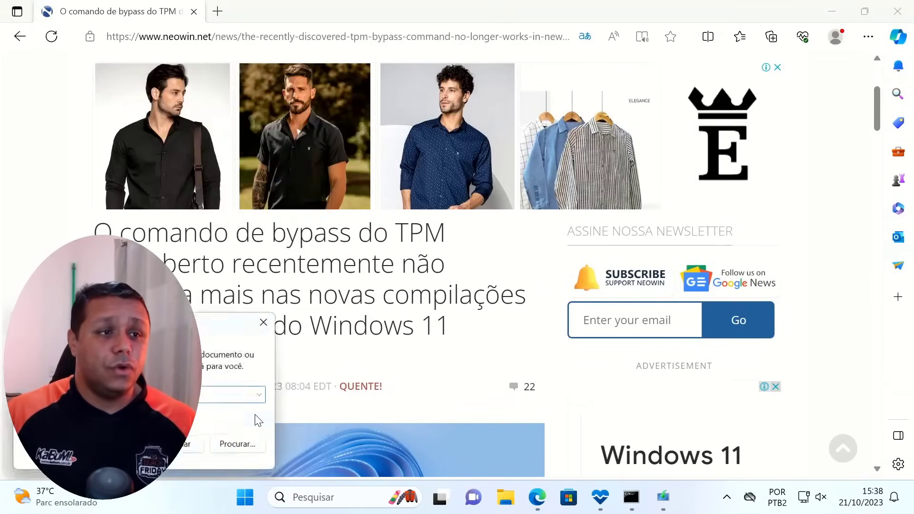
drag(280, 328, 568, 243)
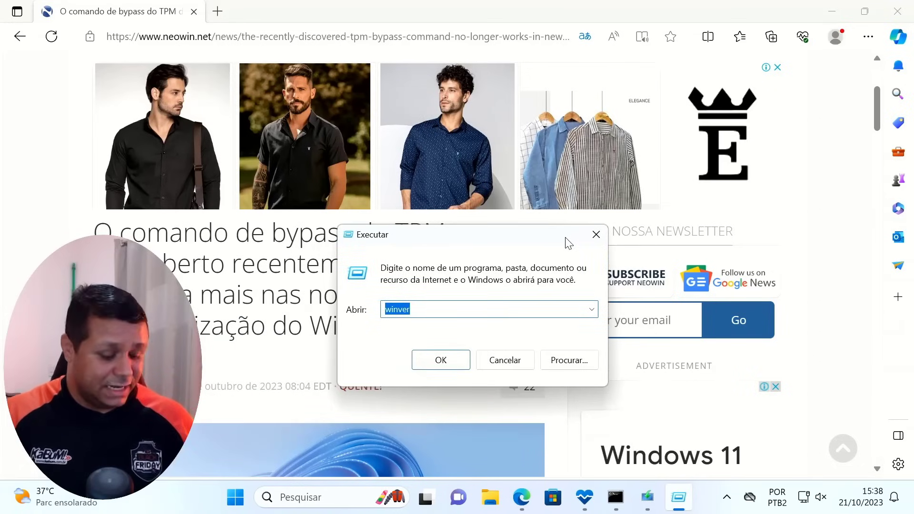
key(Return)
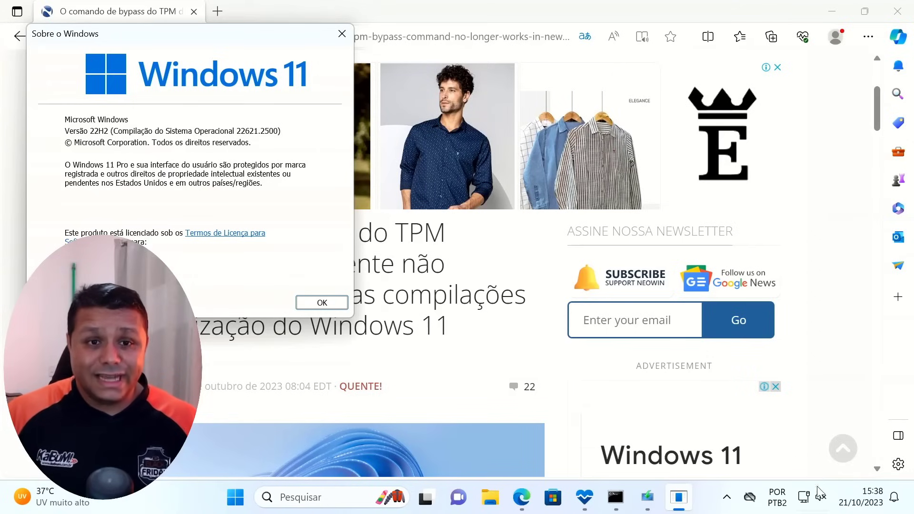
click(840, 502)
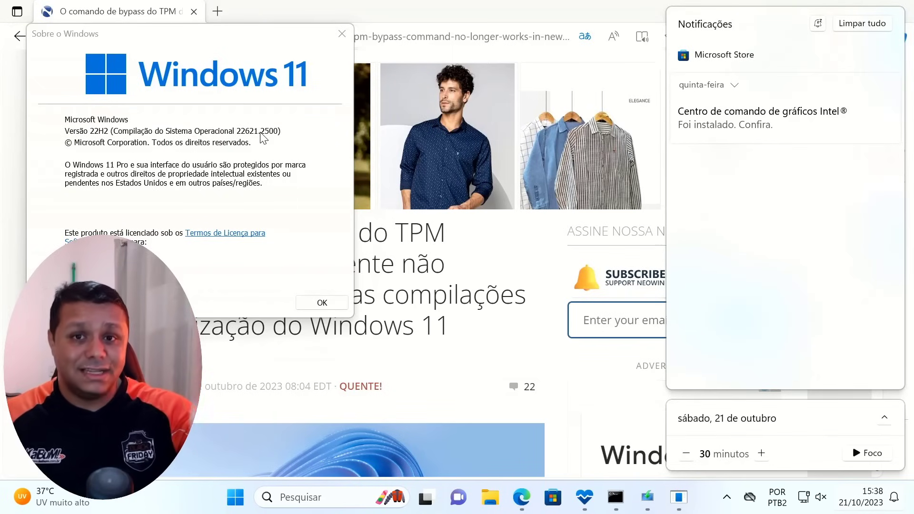
click(342, 33)
Step: Return to the Windows installer, accept the license terms and continue with files, settings and apps kept
click(830, 11)
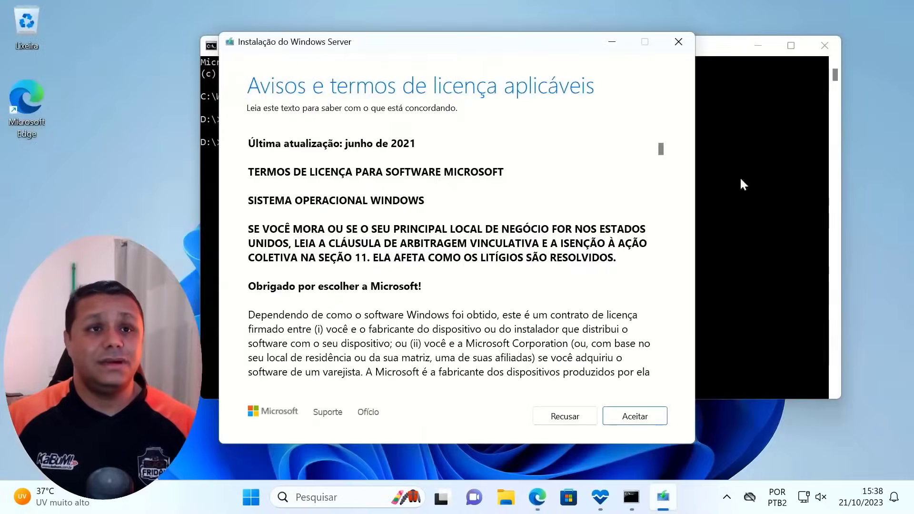
click(634, 416)
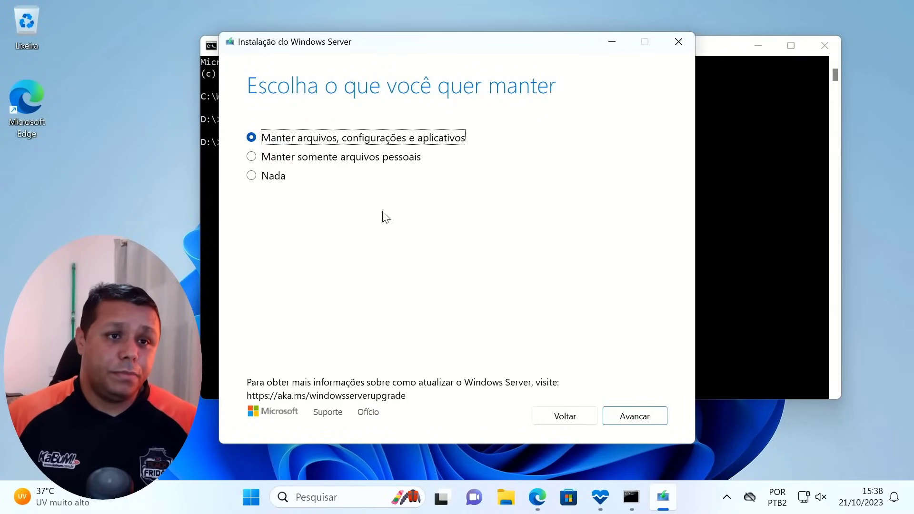
click(637, 419)
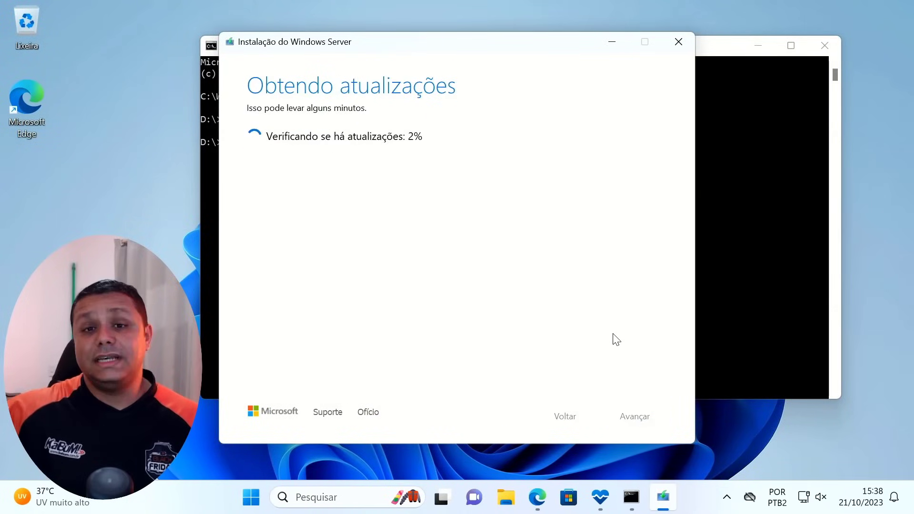